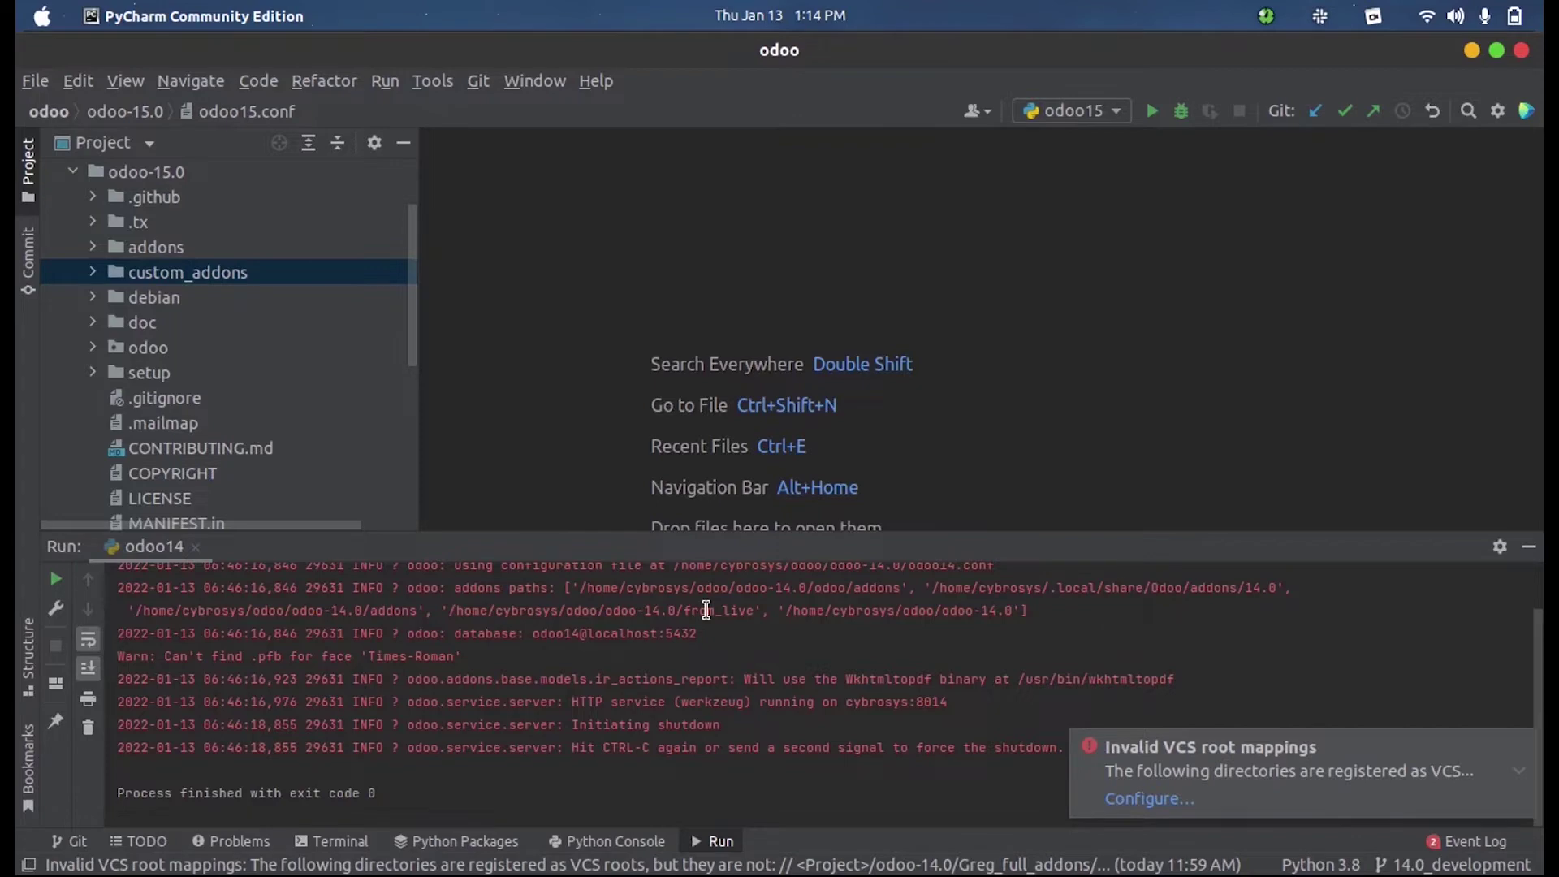
Start a Find in Files search across the project's Python files.
{"action": "key", "text": "ctrl+shift+f"}
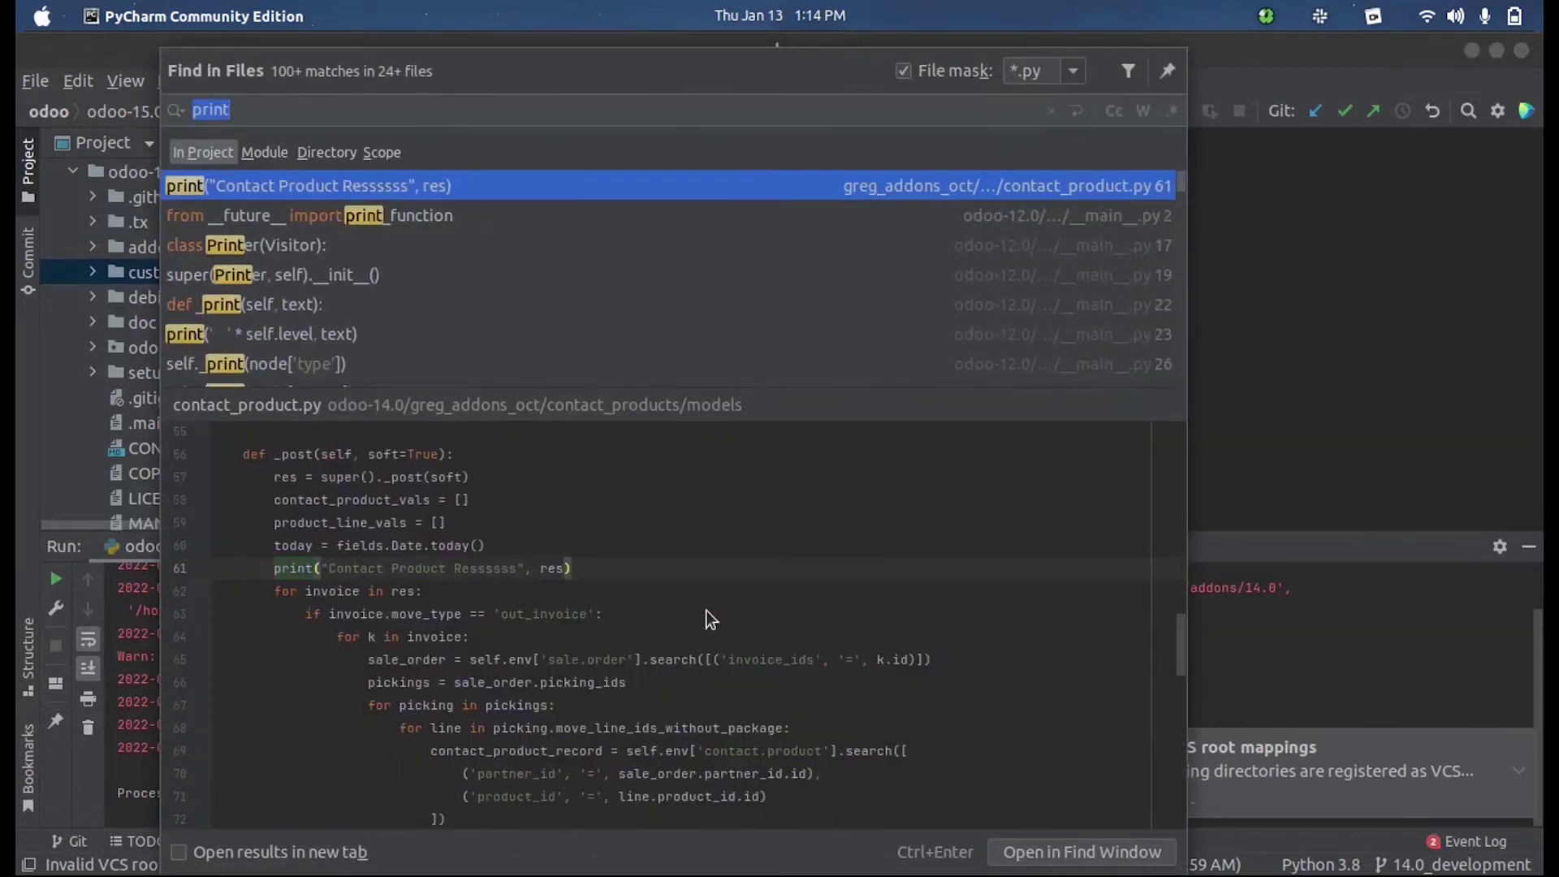
Replace the query with _inherit = ' and close the wrongly opened res_partner.py.
{"action": "key", "text": "BackSpace"}
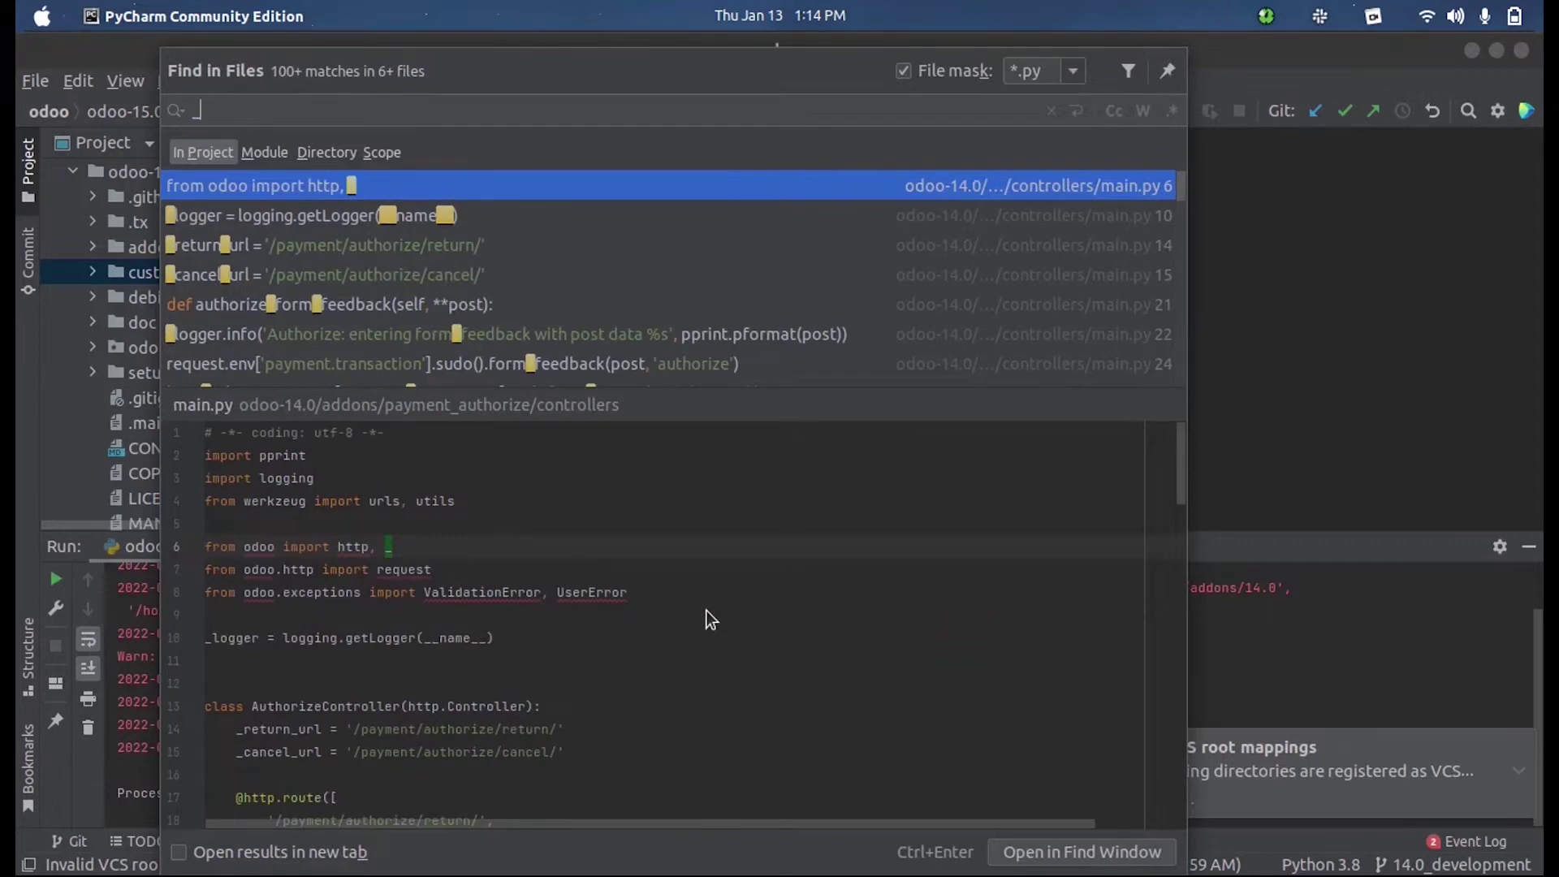
{"action": "type", "text": "inherit"}
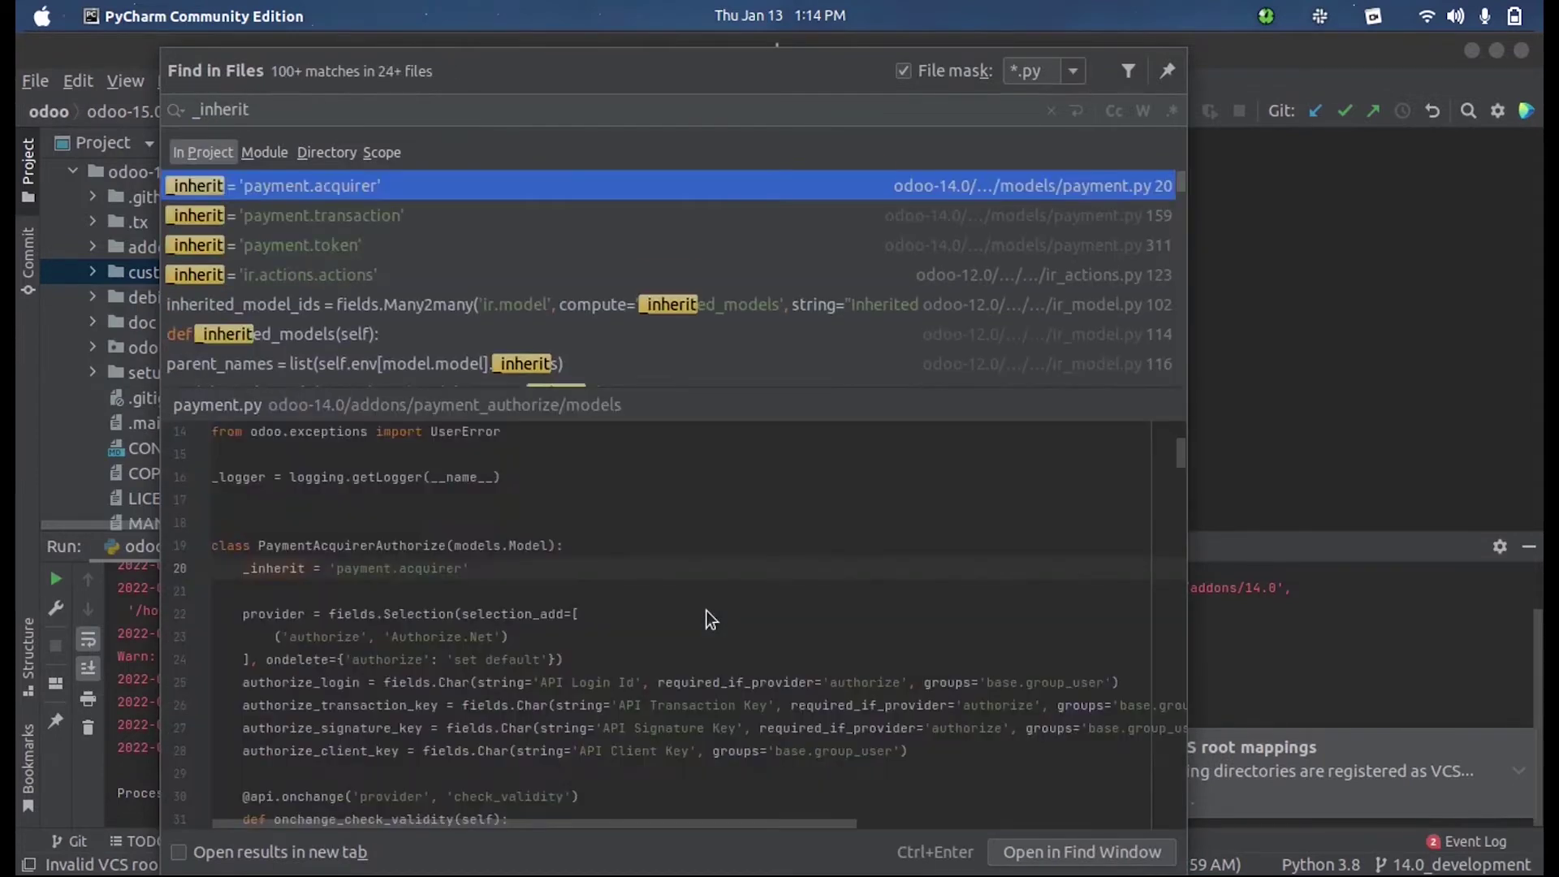
{"action": "type", "text": " = '"}
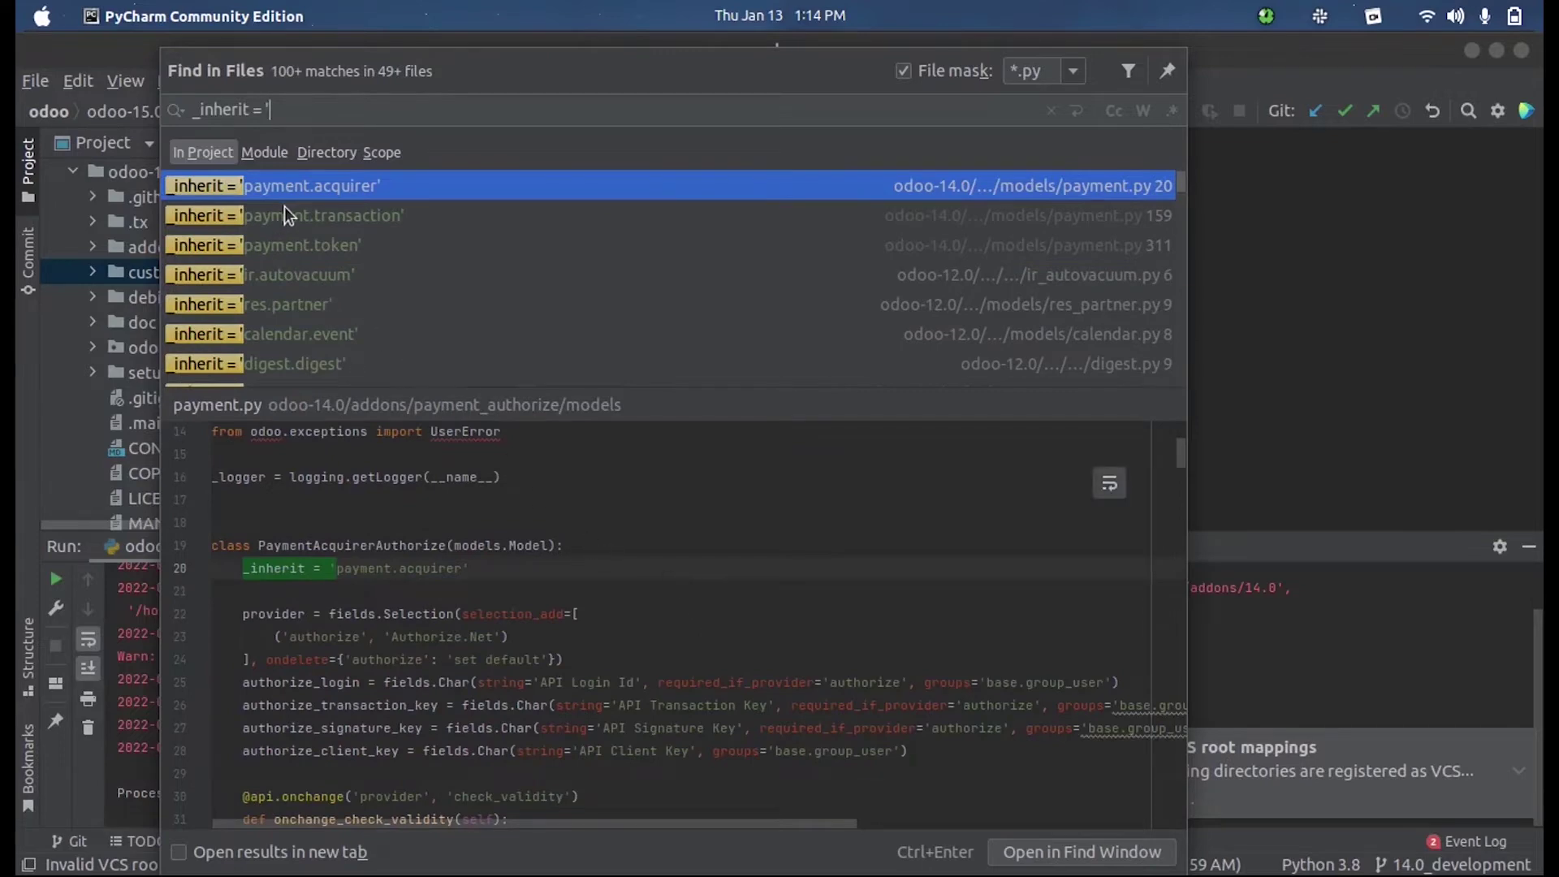
{"action": "scroll", "coordinate": [290, 219], "scroll_direction": "down", "scroll_amount": 5}
{"action": "scroll", "coordinate": [291, 221], "scroll_direction": "down", "scroll_amount": 5}
{"action": "scroll", "coordinate": [309, 277], "scroll_direction": "up", "scroll_amount": 1}
{"action": "double_click", "coordinate": [255, 254]}
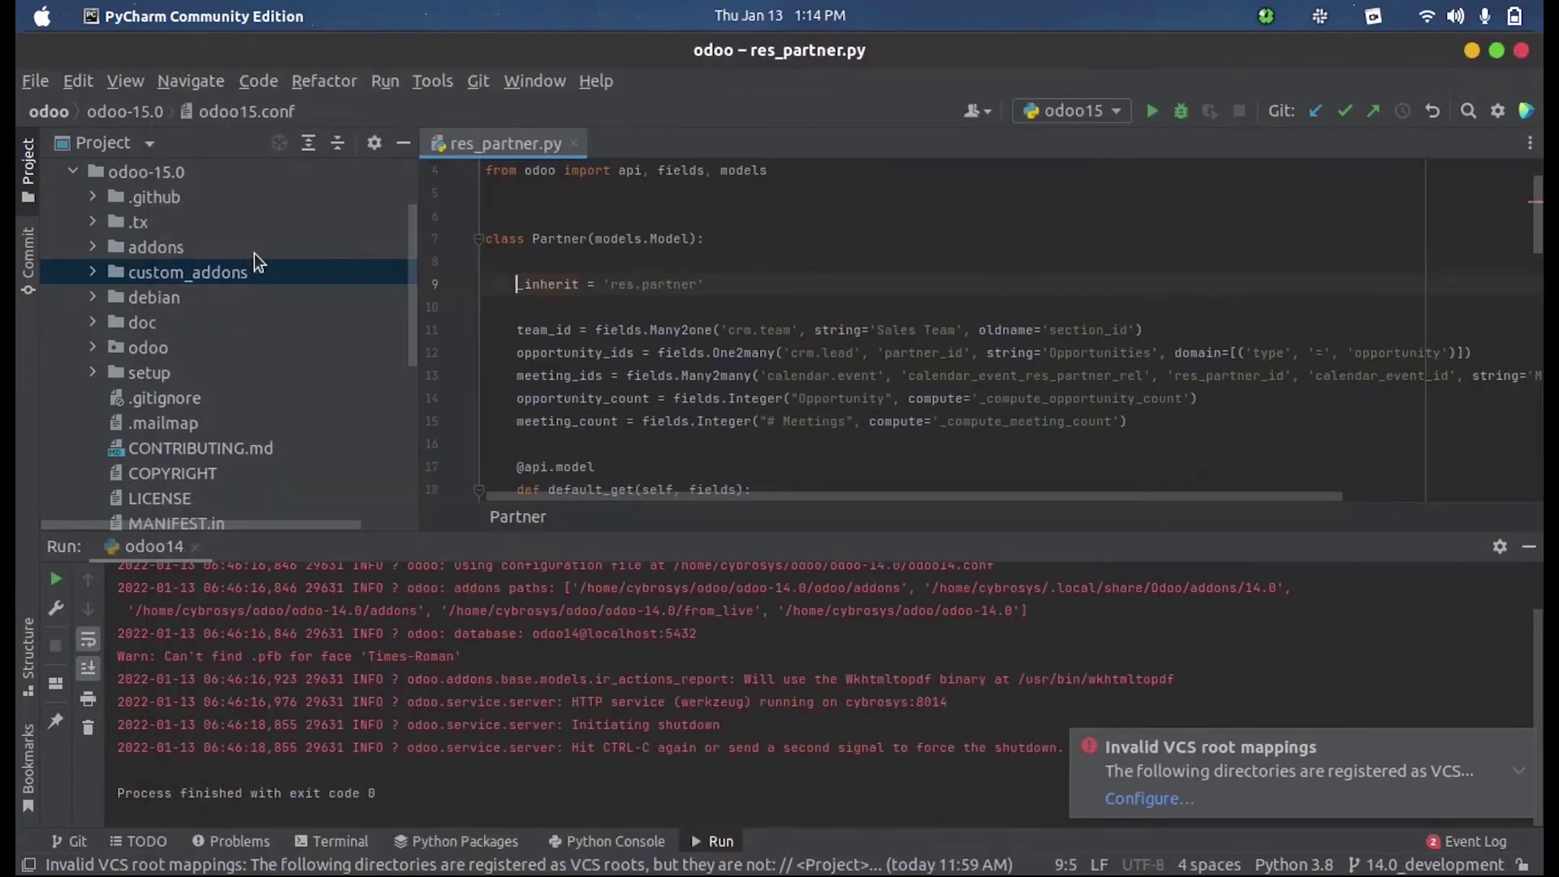
{"action": "left_click", "coordinate": [573, 145]}
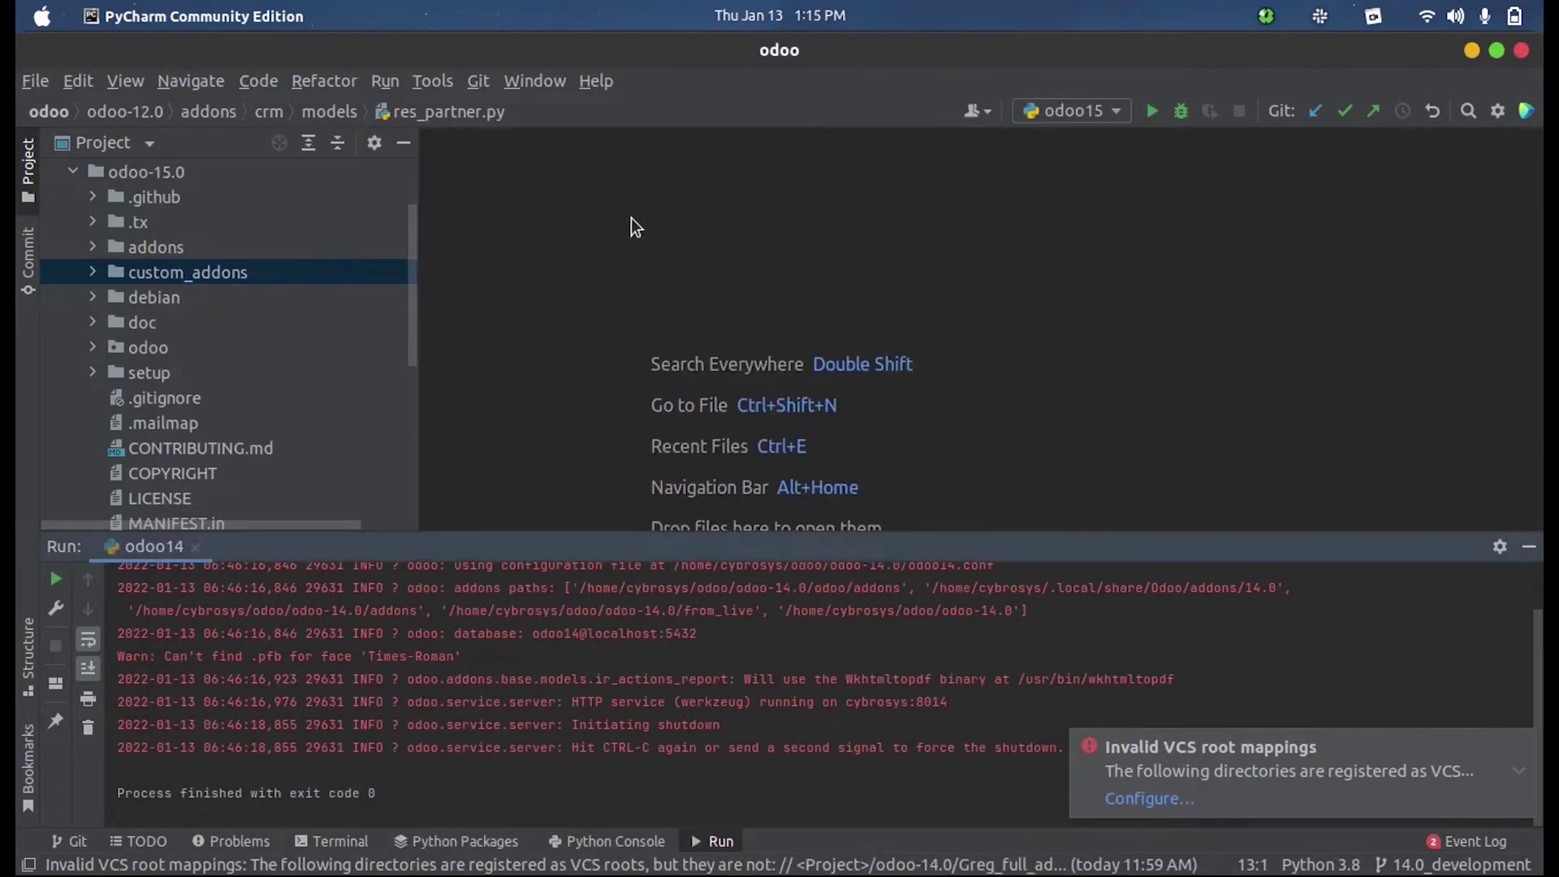
Scope the search to /home/cybrosys/odoo/odoo-15.0/ and open the bus module's res.partner result.
{"action": "key", "text": "ctrl+shift+f"}
{"action": "left_click", "coordinate": [324, 153]}
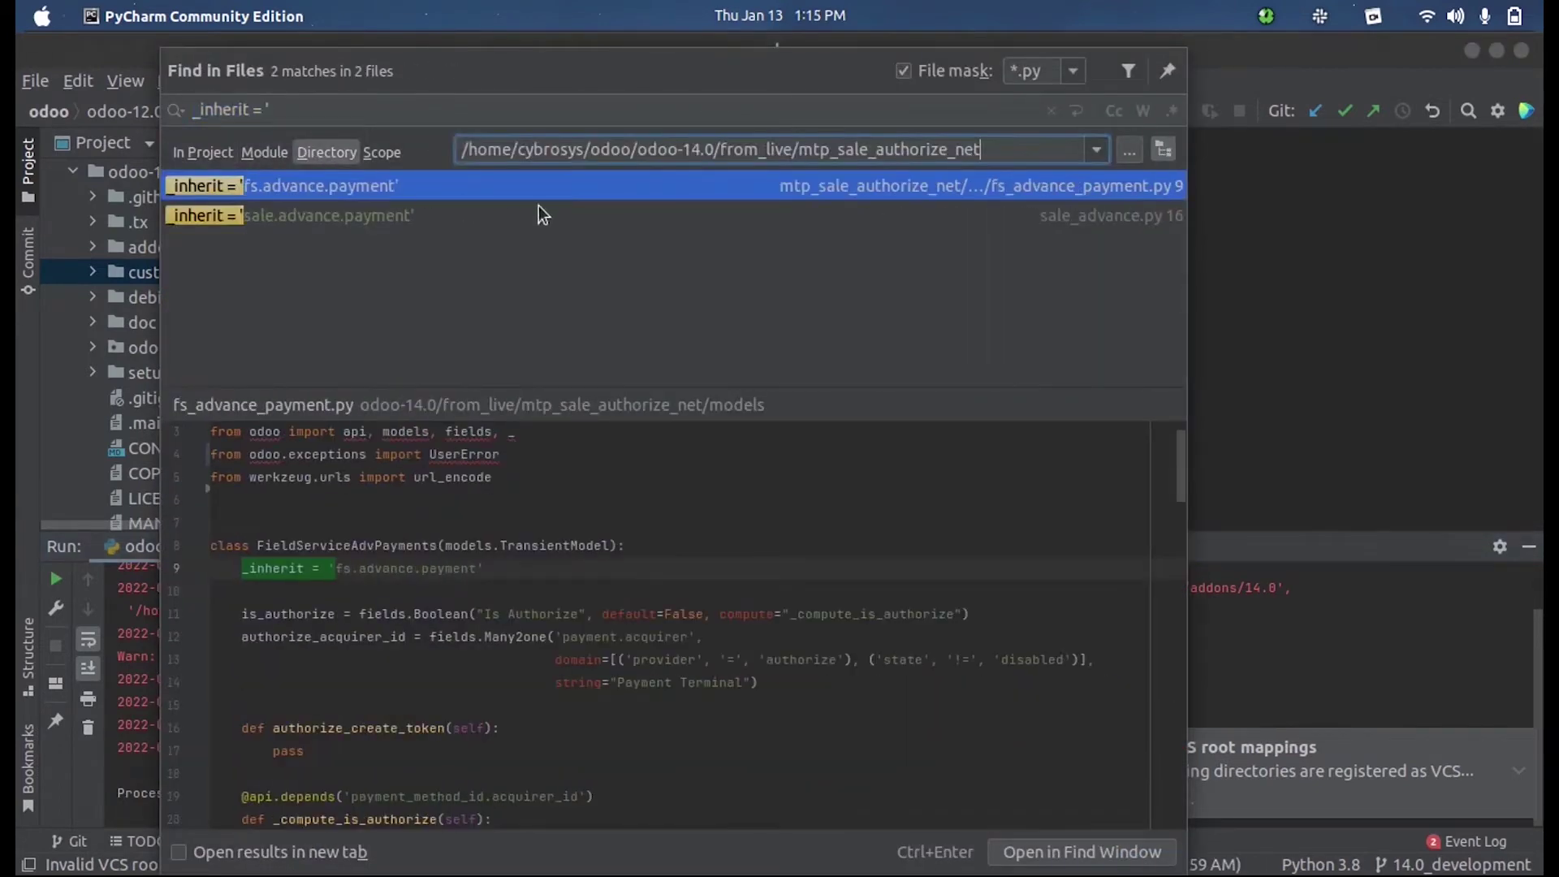
{"action": "left_click_drag", "start_coordinate": [692, 149], "coordinate": [1046, 216]}
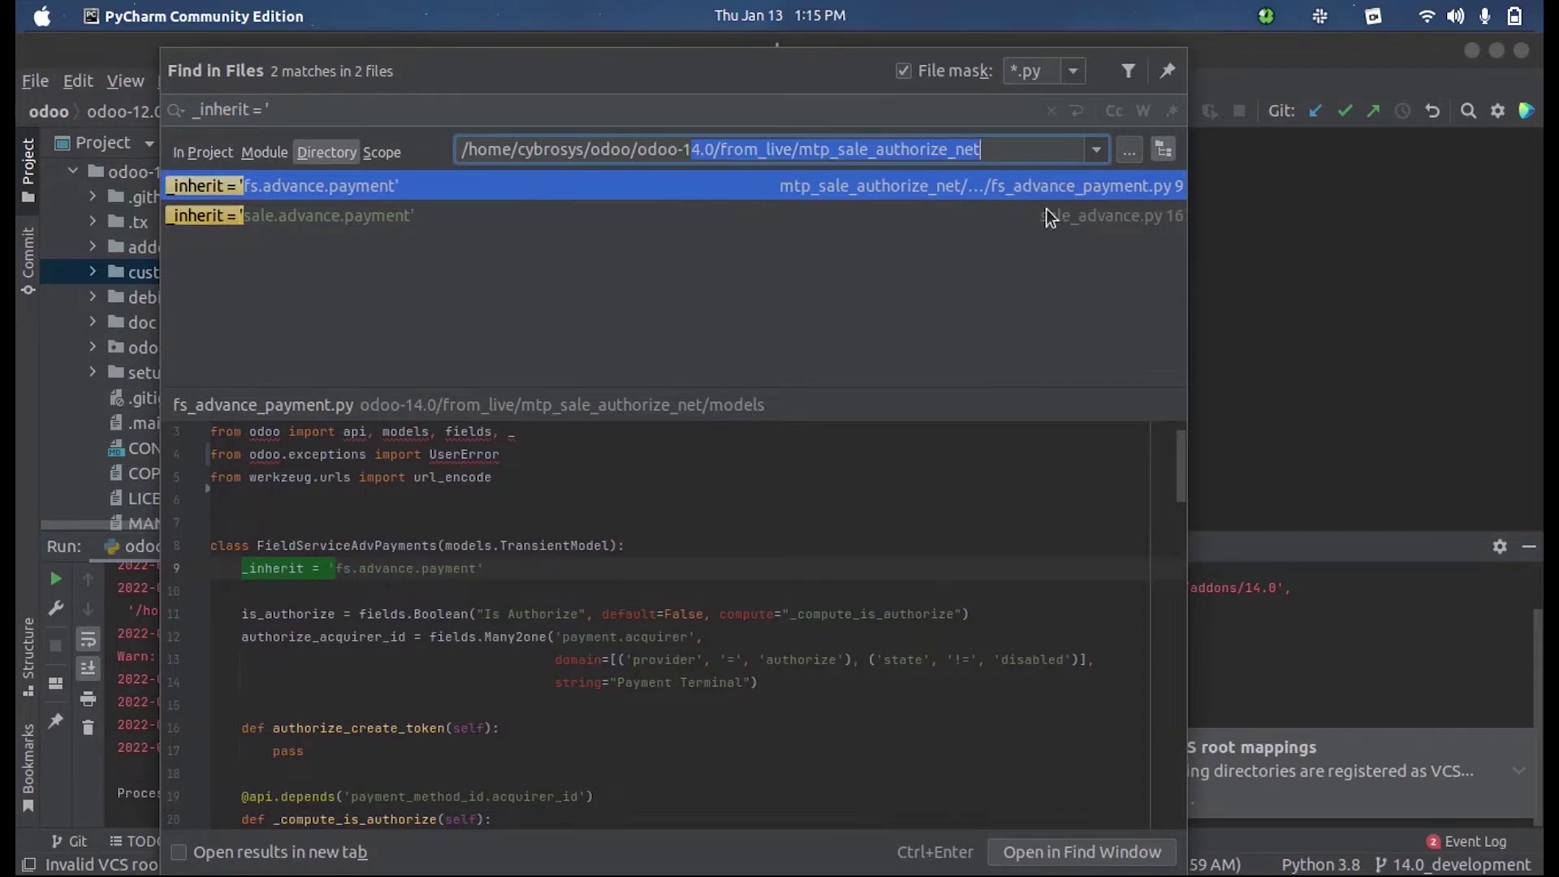
{"action": "type", "text": "5"}
{"action": "left_click", "coordinate": [1096, 150]}
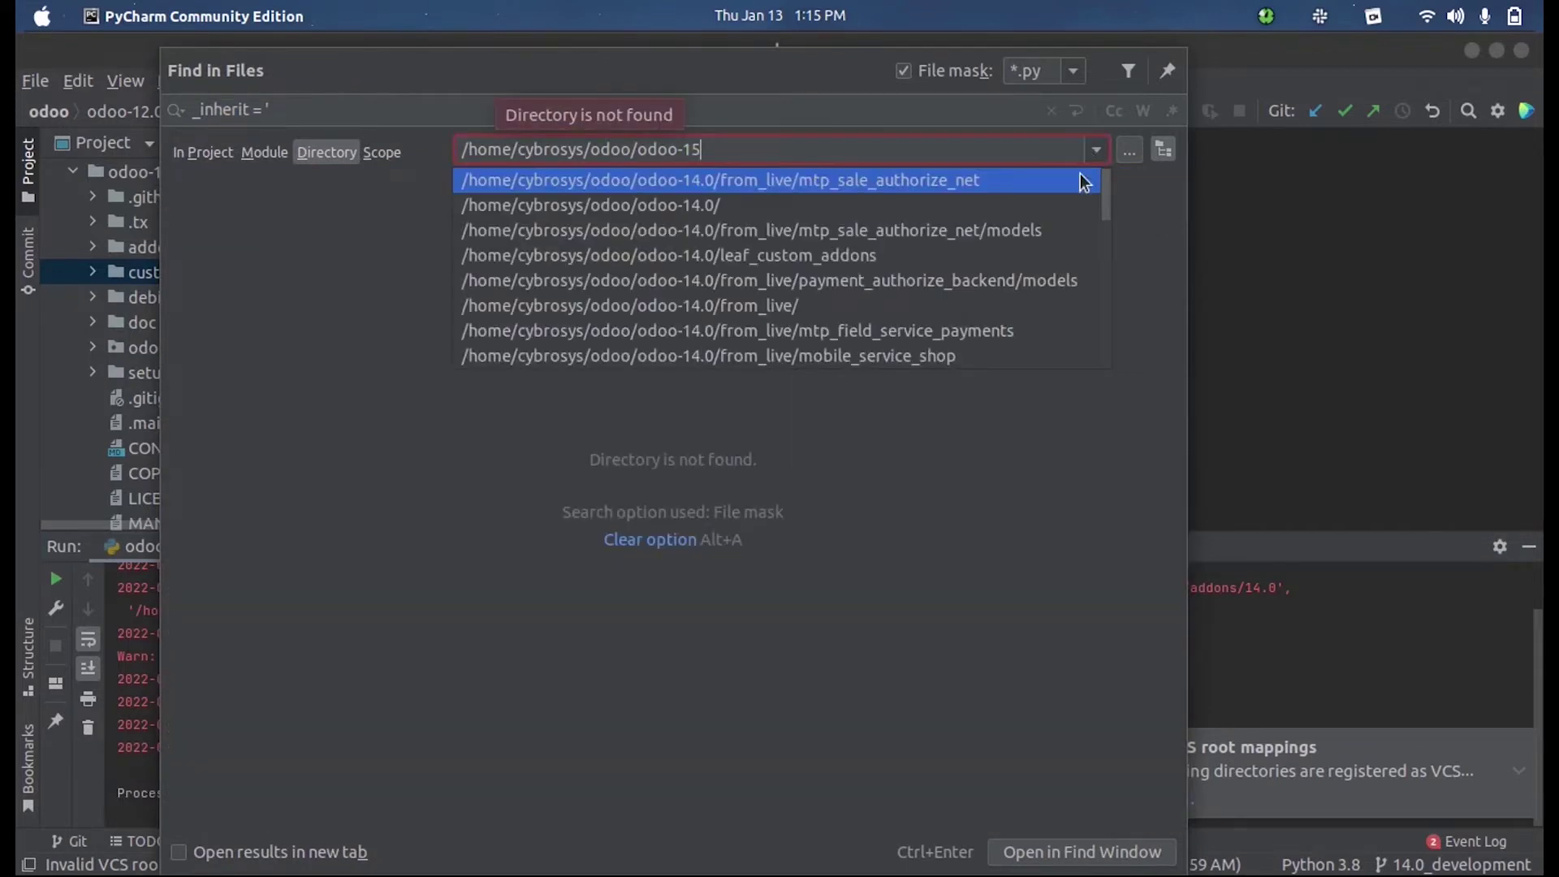
{"action": "scroll", "coordinate": [853, 244], "scroll_direction": "down", "scroll_amount": 3}
{"action": "scroll", "coordinate": [817, 239], "scroll_direction": "down", "scroll_amount": 3}
{"action": "scroll", "coordinate": [792, 244], "scroll_direction": "down", "scroll_amount": 3}
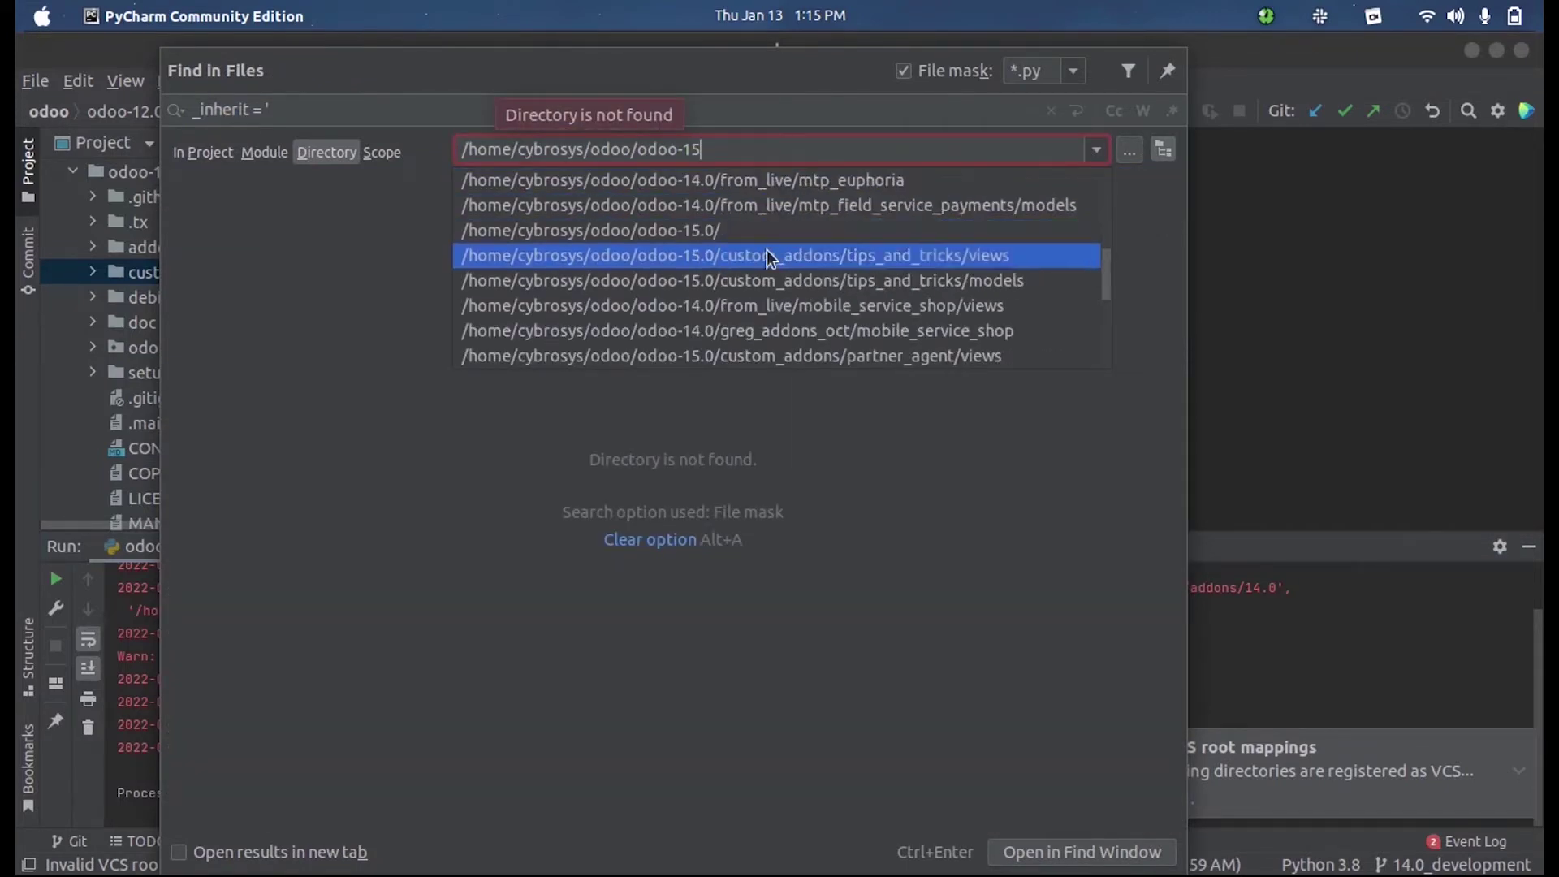
{"action": "left_click", "coordinate": [737, 241]}
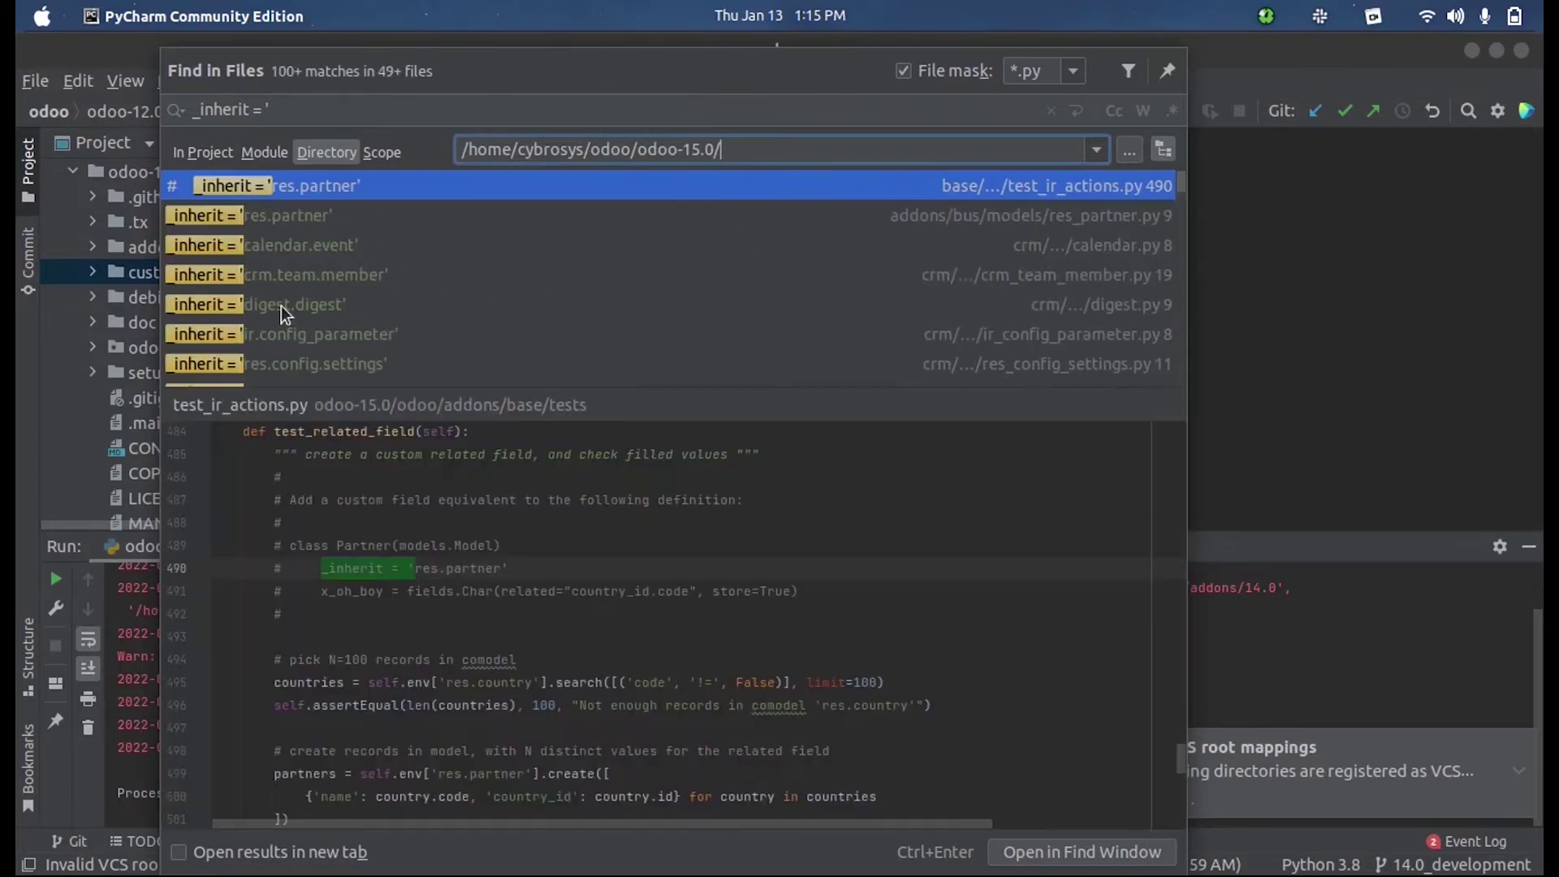
{"action": "double_click", "coordinate": [231, 215]}
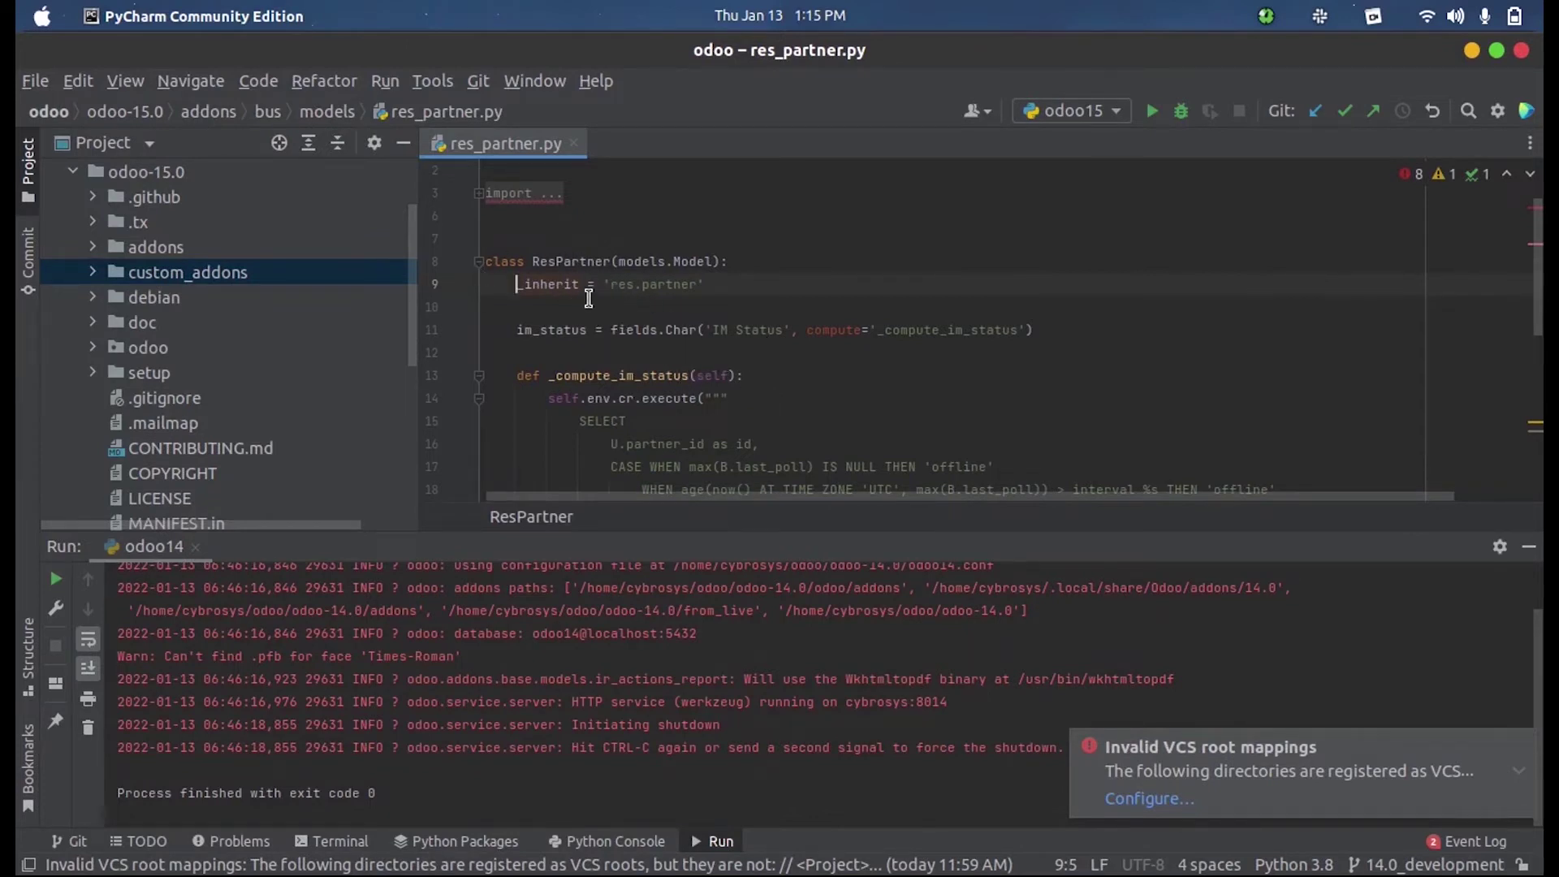
{"action": "scroll", "coordinate": [568, 293], "scroll_direction": "up", "scroll_amount": 1}
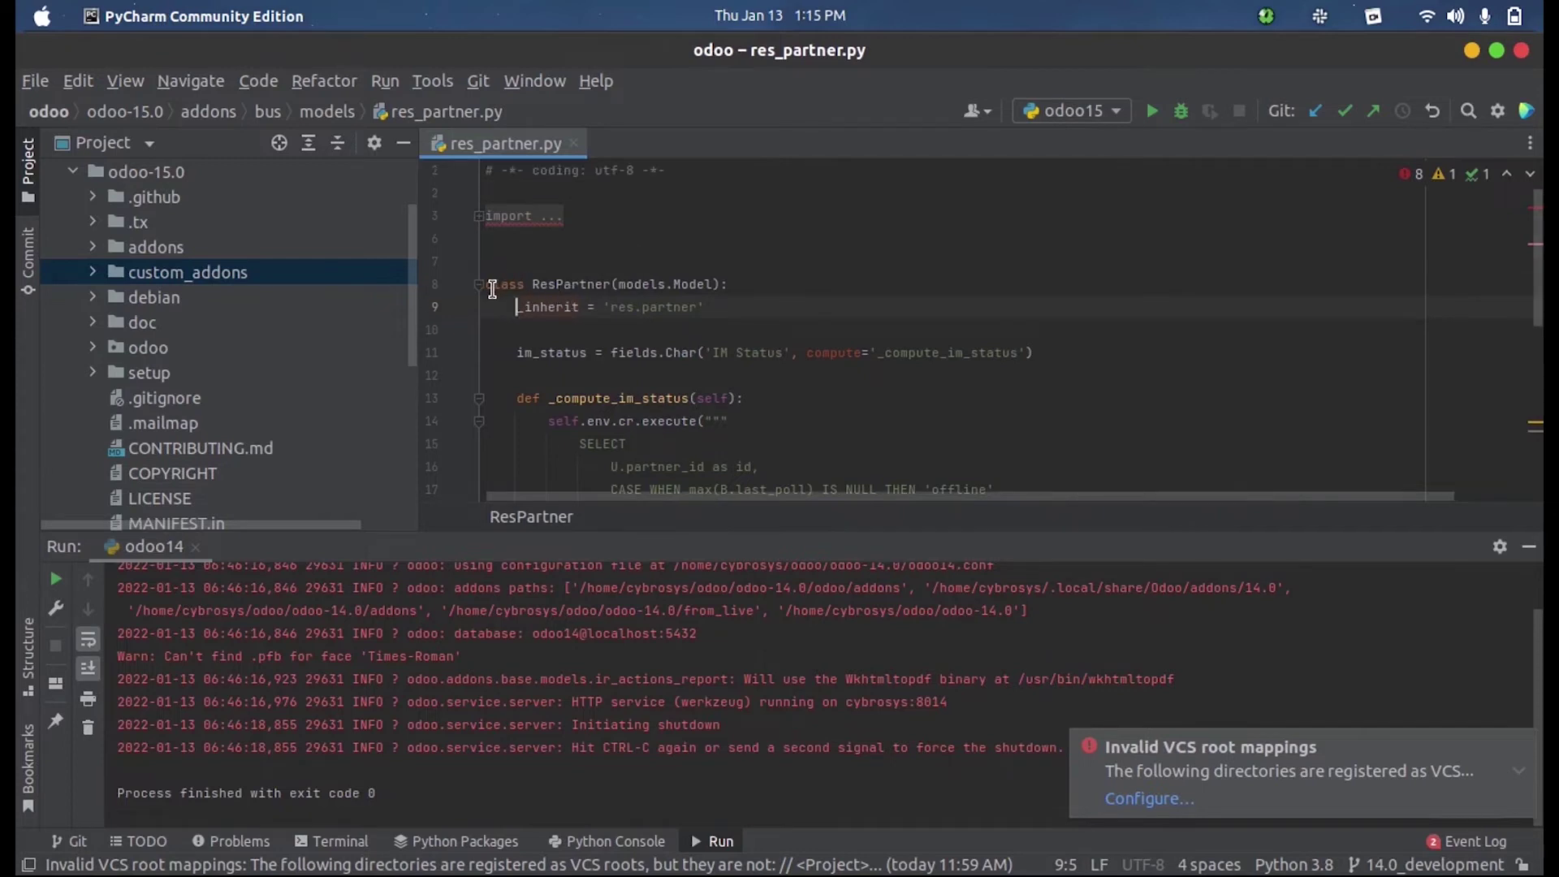
Highlight the ResPartner class header and its _inherit = 'res.partner' line, then deselect.
{"action": "left_click_drag", "start_coordinate": [484, 283], "coordinate": [658, 307]}
{"action": "left_click", "coordinate": [659, 307]}
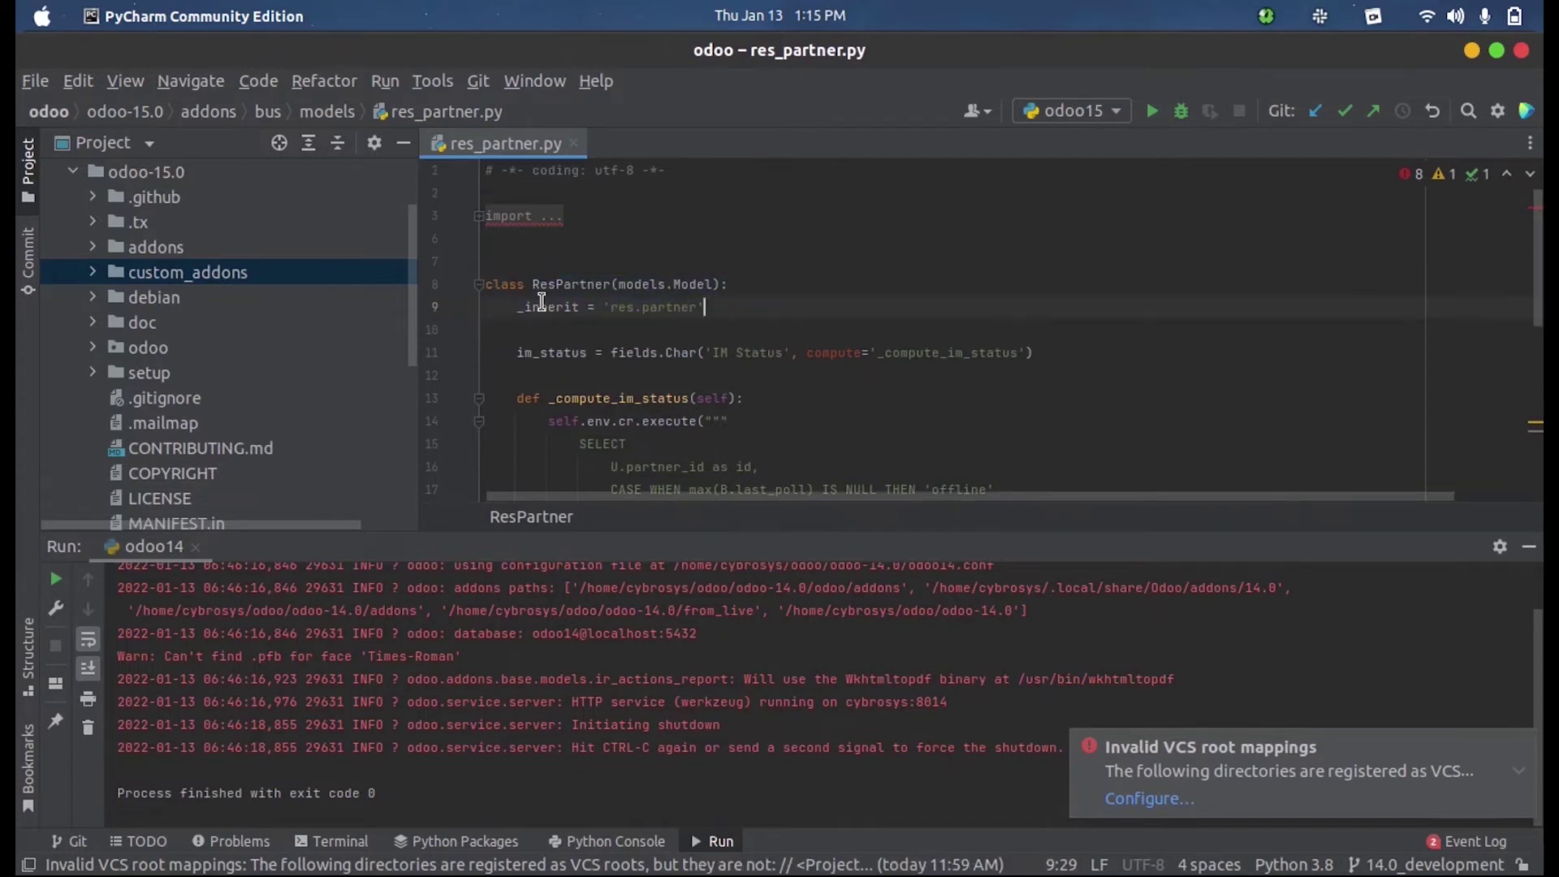
{"action": "mouse_move", "coordinate": [517, 308]}
{"action": "left_mouse_down"}
{"action": "mouse_move", "coordinate": [708, 308]}
{"action": "mouse_move", "coordinate": [634, 308]}
{"action": "left_mouse_up"}
{"action": "left_click", "coordinate": [677, 320]}
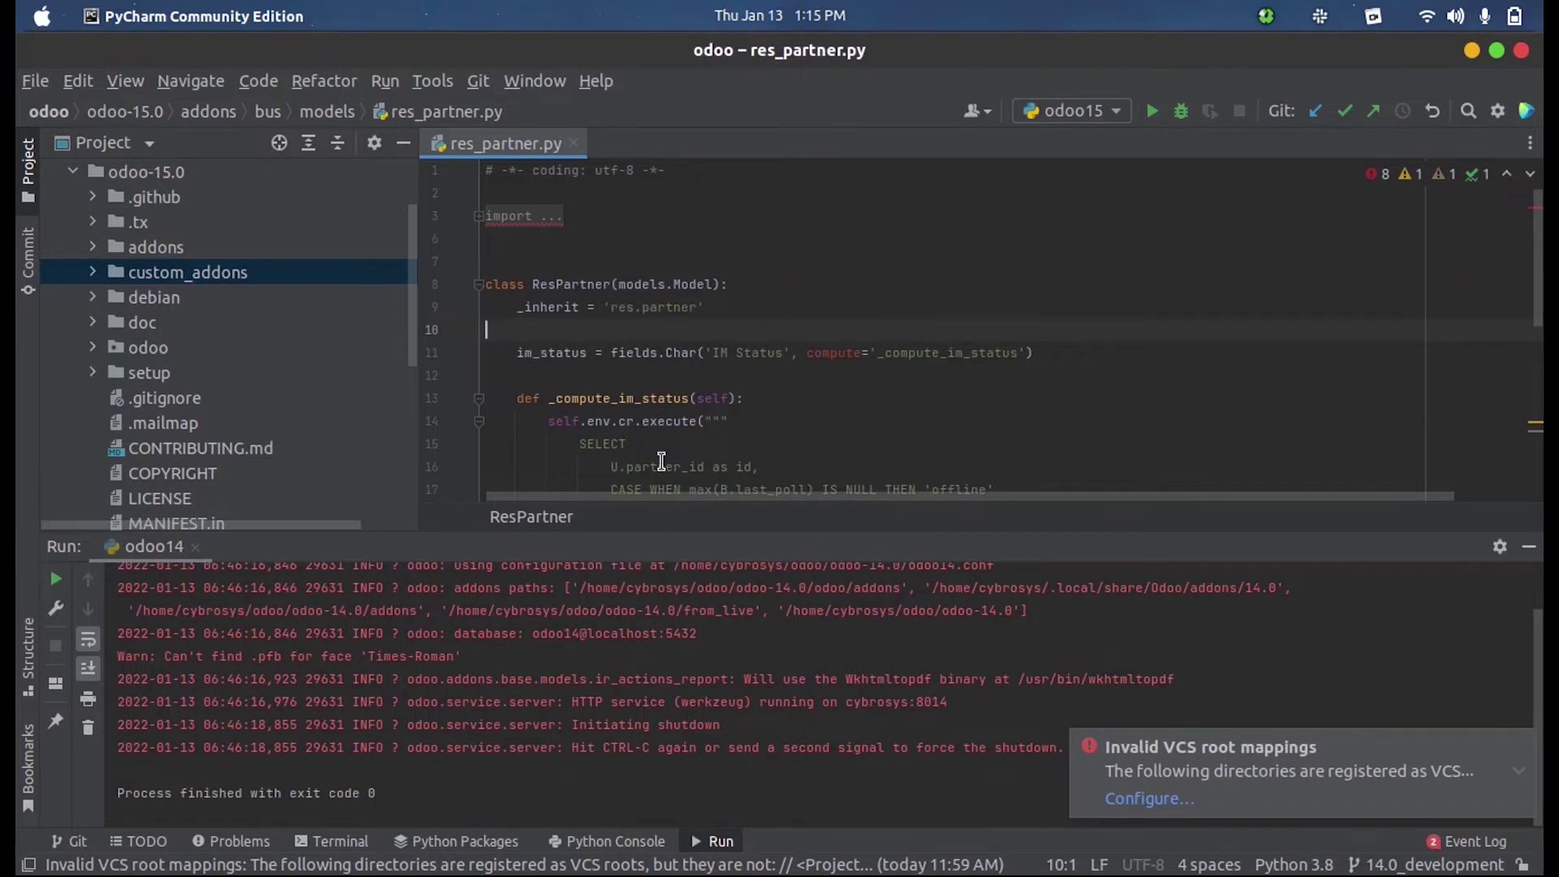
{"action": "left_click_drag", "start_coordinate": [516, 351], "coordinate": [1034, 353]}
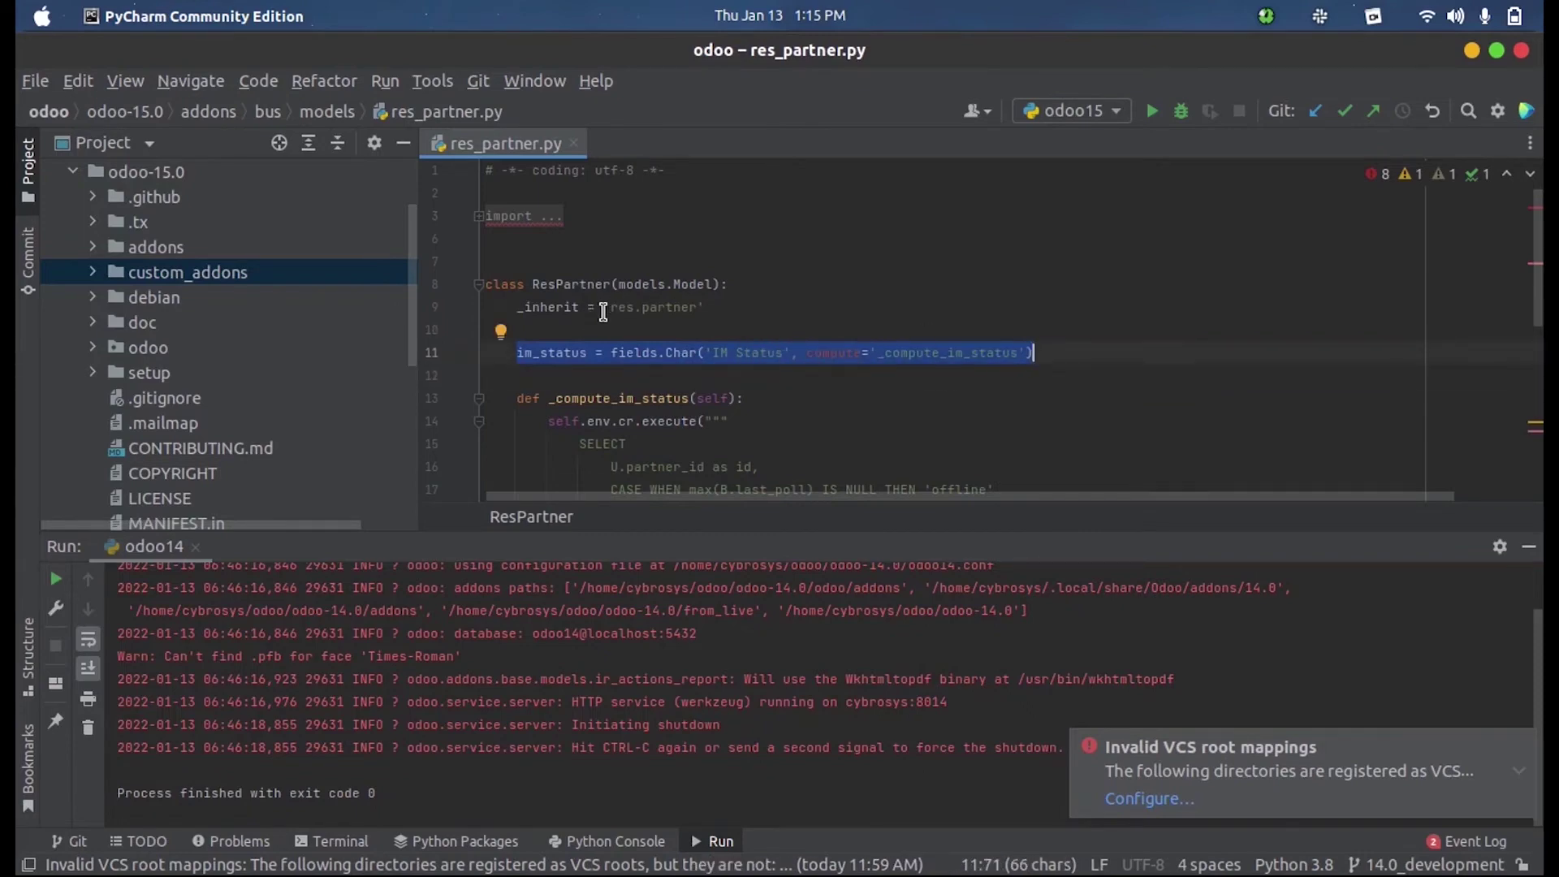
{"action": "left_click_drag", "start_coordinate": [605, 307], "coordinate": [705, 307]}
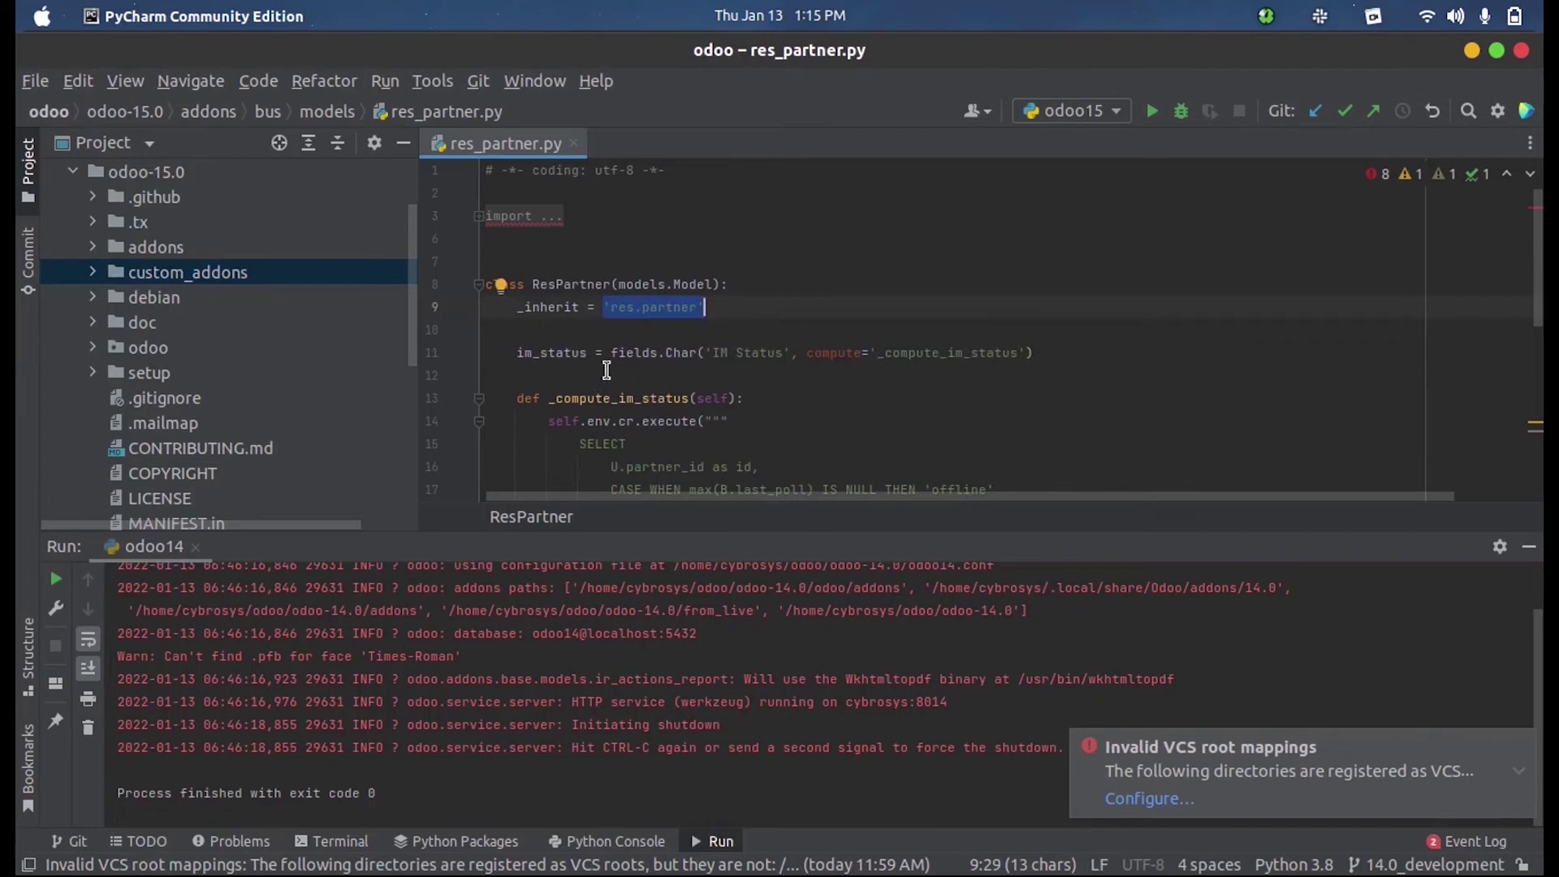
{"action": "scroll", "coordinate": [661, 329], "scroll_direction": "down", "scroll_amount": 3}
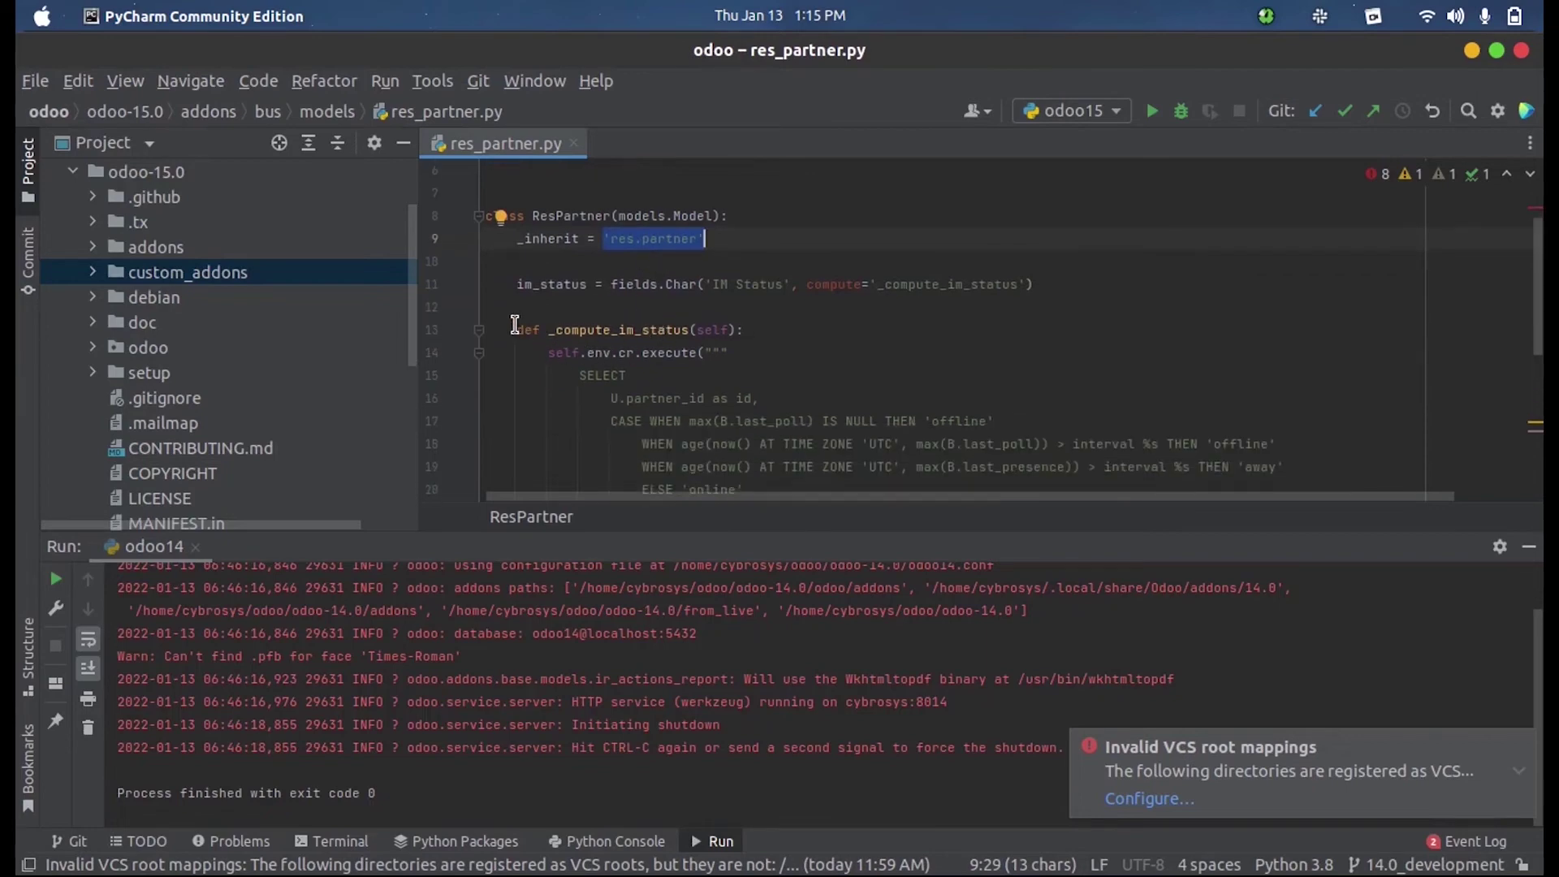
{"action": "mouse_move", "coordinate": [516, 329]}
{"action": "left_mouse_down"}
{"action": "mouse_move", "coordinate": [546, 372]}
{"action": "mouse_move", "coordinate": [635, 368]}
{"action": "left_mouse_up"}
{"action": "scroll", "coordinate": [633, 367], "scroll_direction": "up", "scroll_amount": 5}
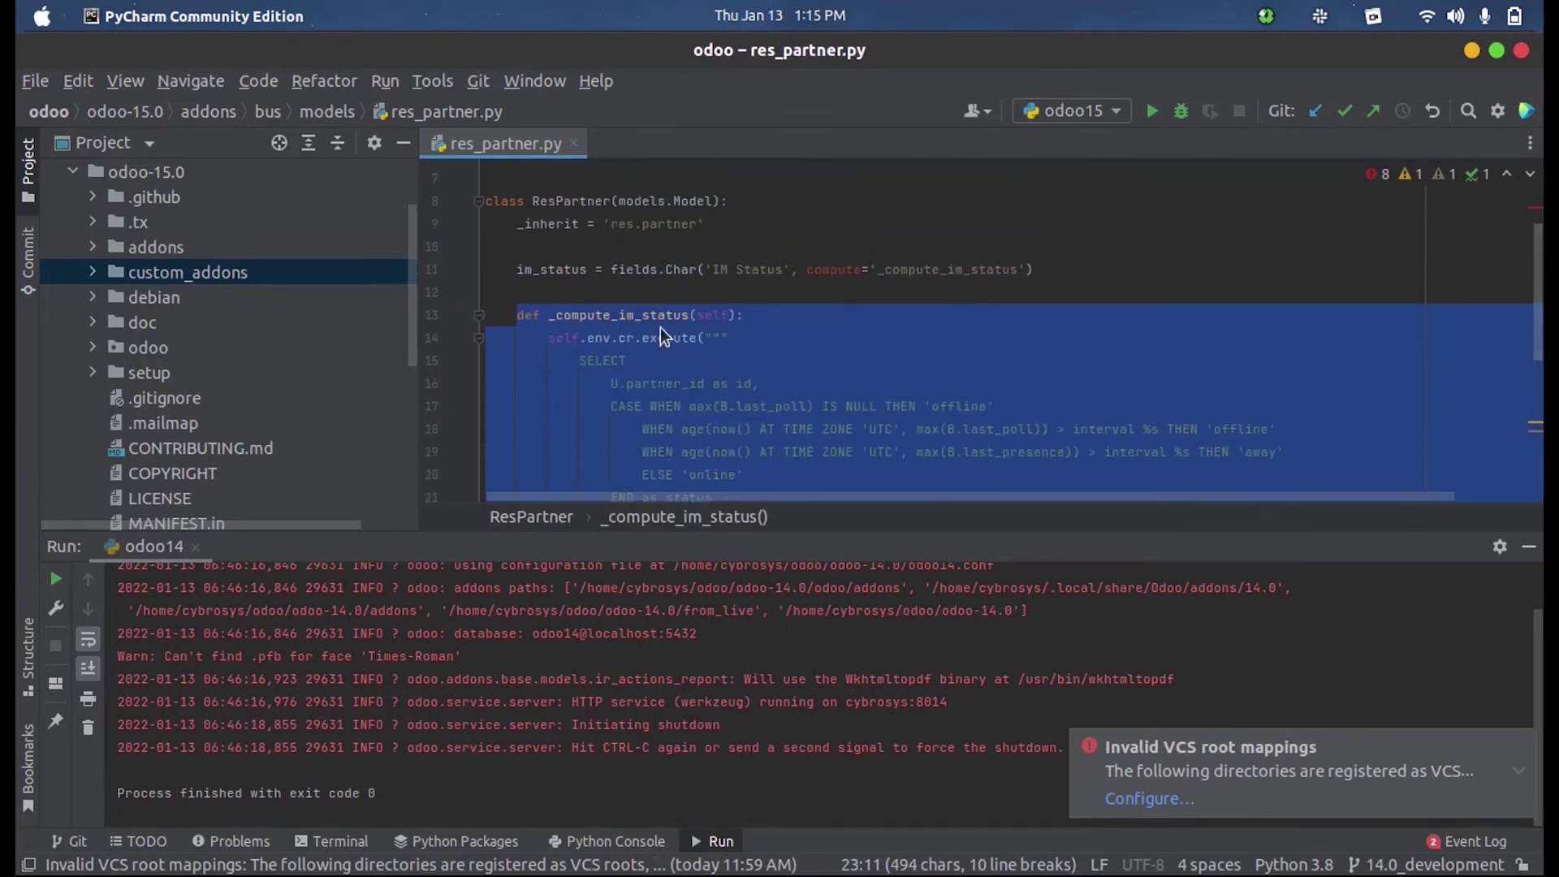
{"action": "left_click", "coordinate": [632, 269]}
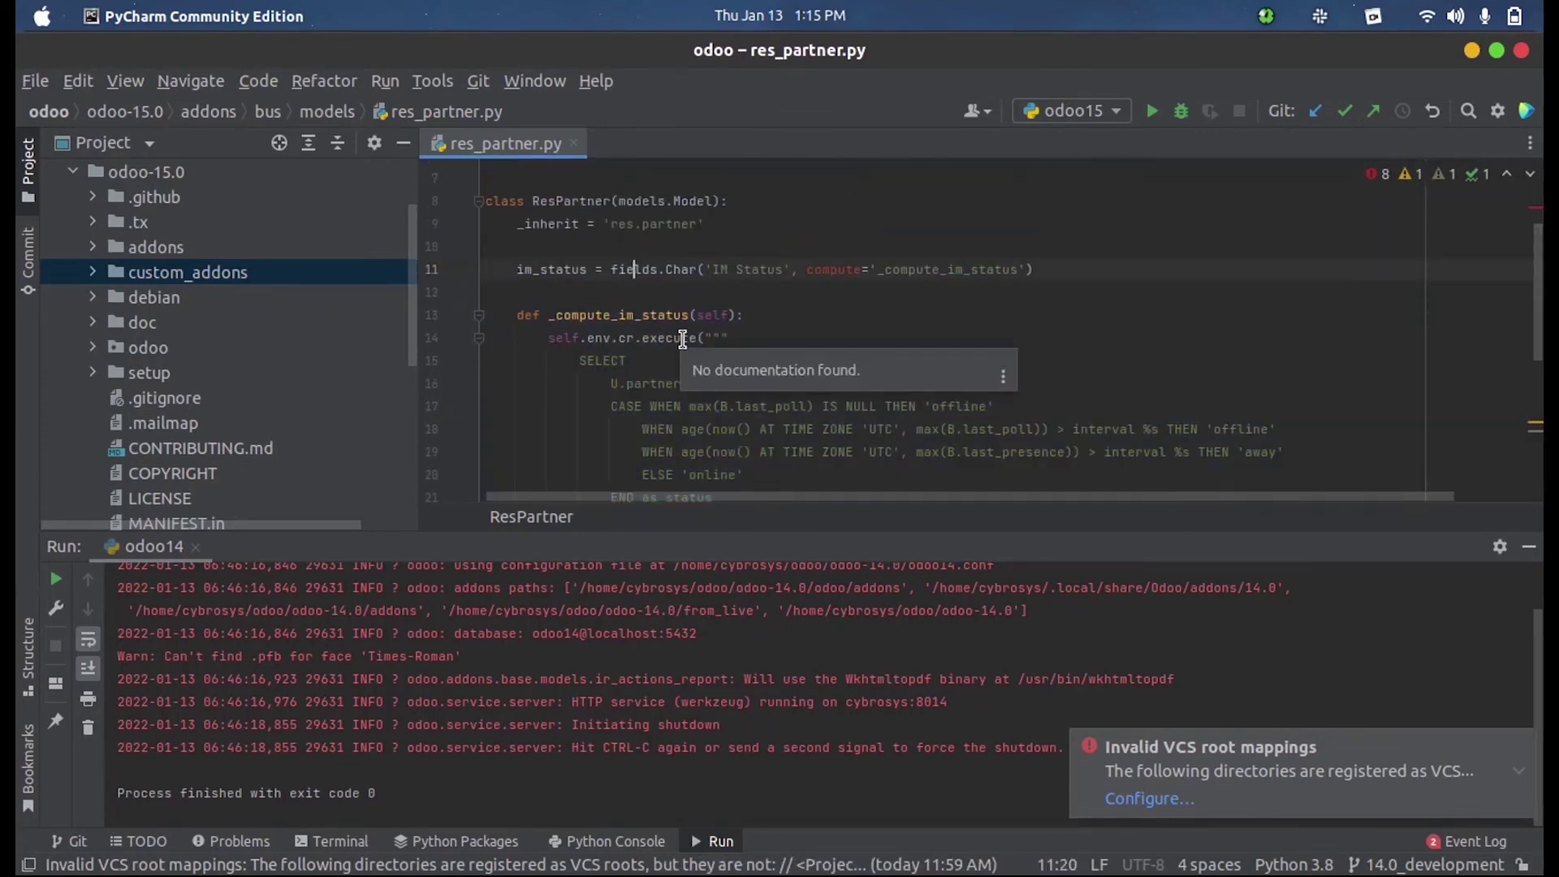